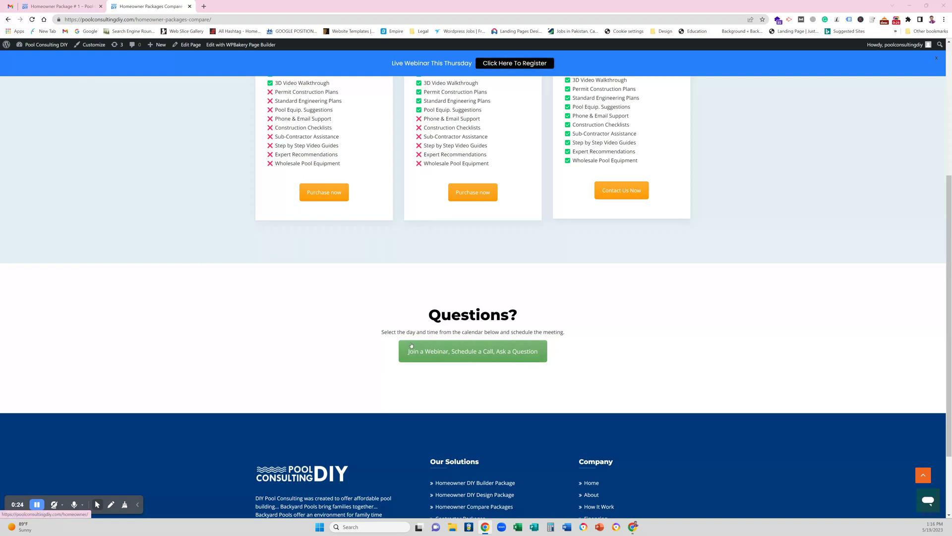
- Review the Homeowner Package # 1 page, then return to the Homeowner Packages Compare page
click(73, 8)
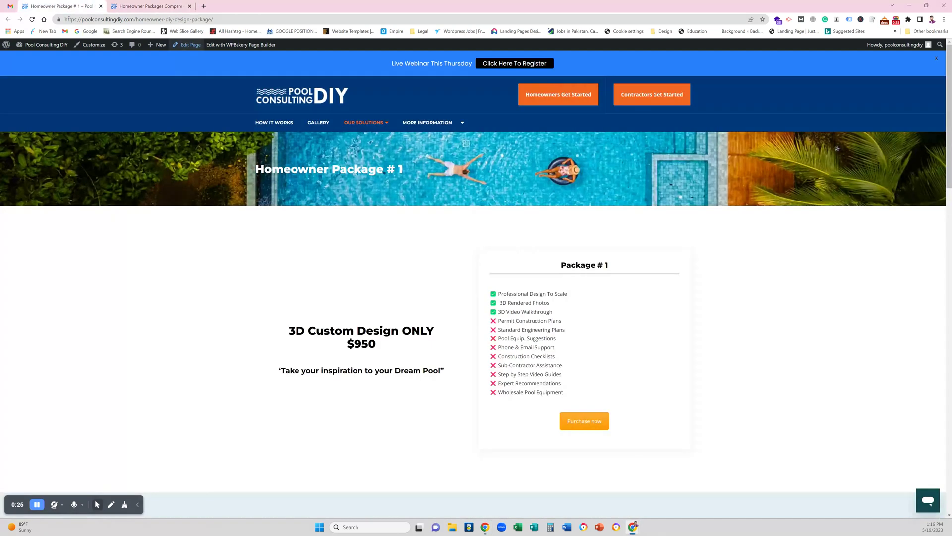
scroll(402, 320, down, 15)
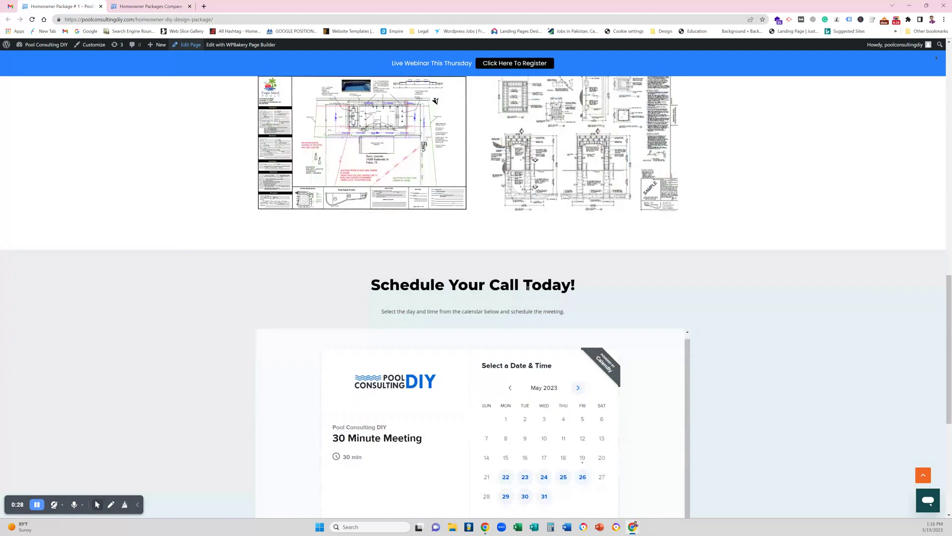
scroll(527, 287, down, 6)
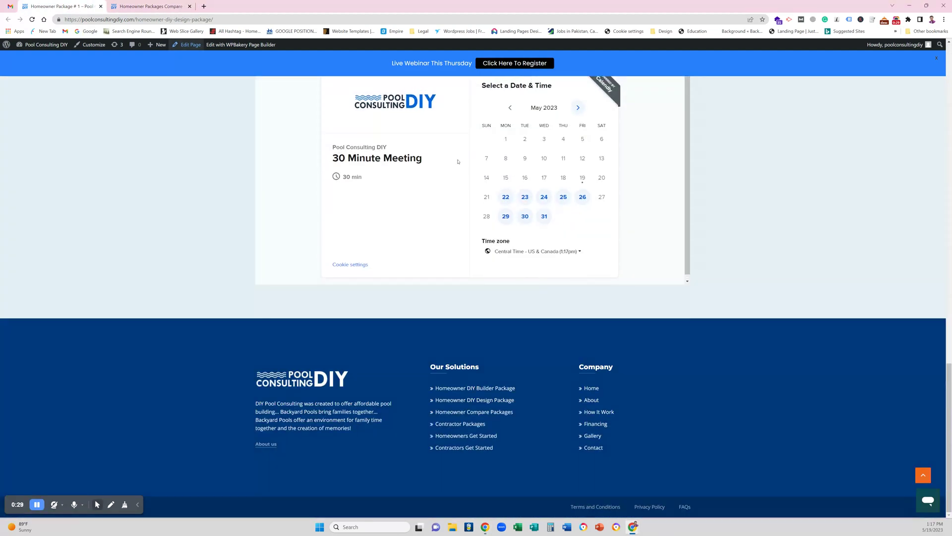
scroll(713, 196, up, 2)
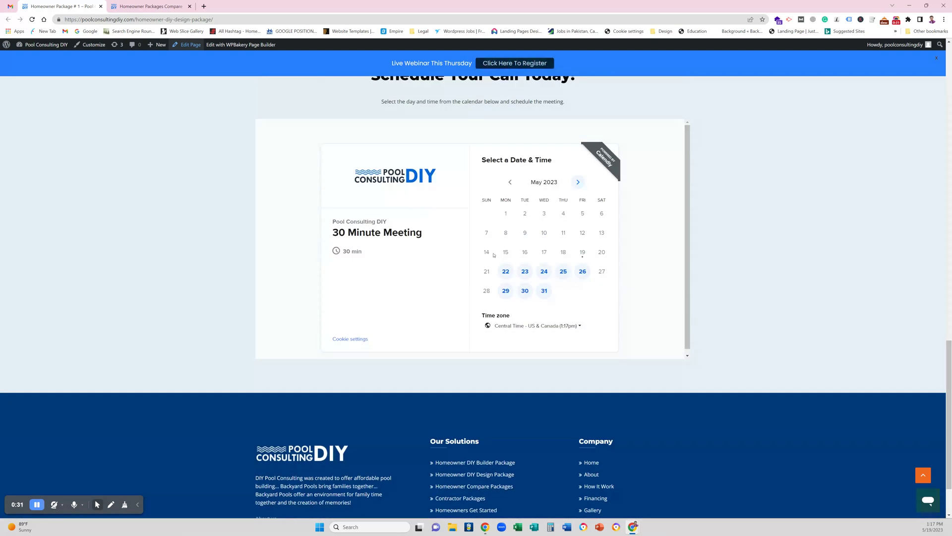
click(146, 6)
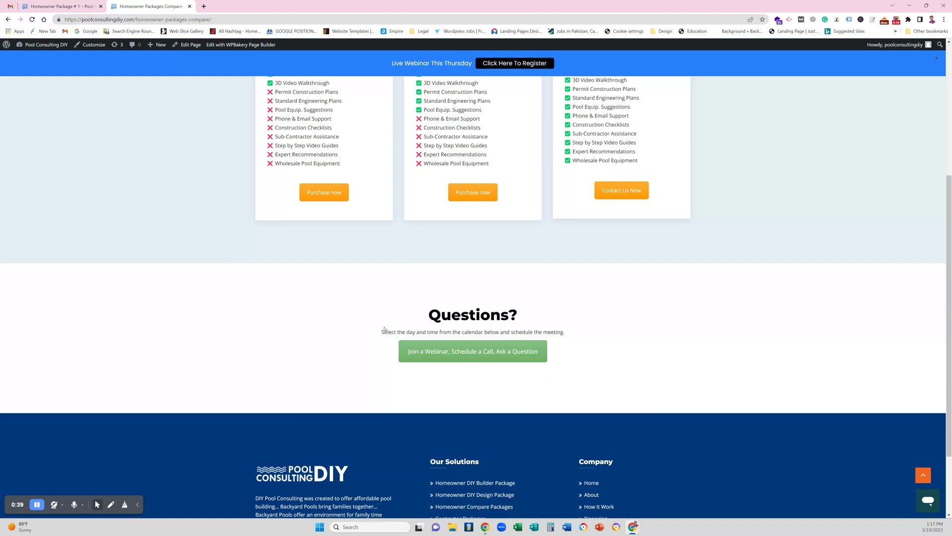
- Open the compare page's builder in a new tab and open the Questions row's settings
middle_click(188, 45)
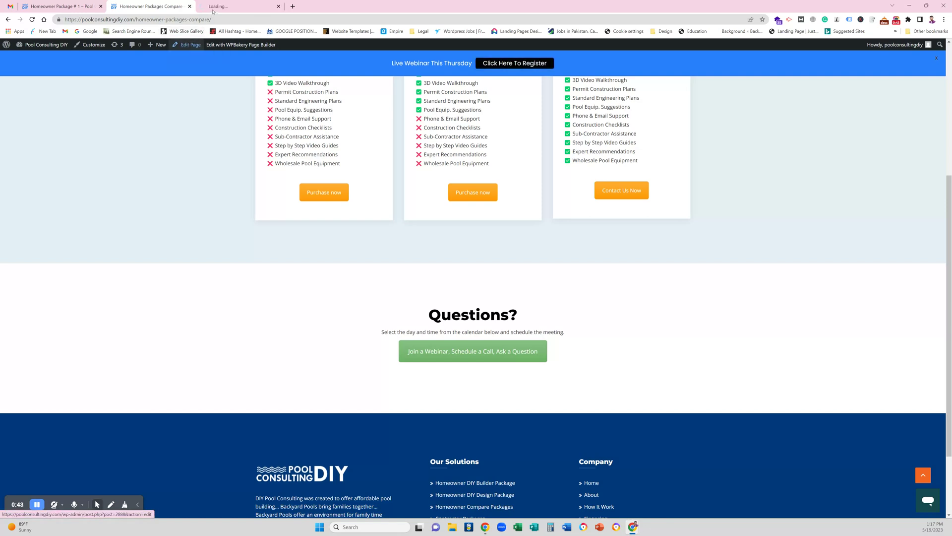
key(ctrl+Tab)
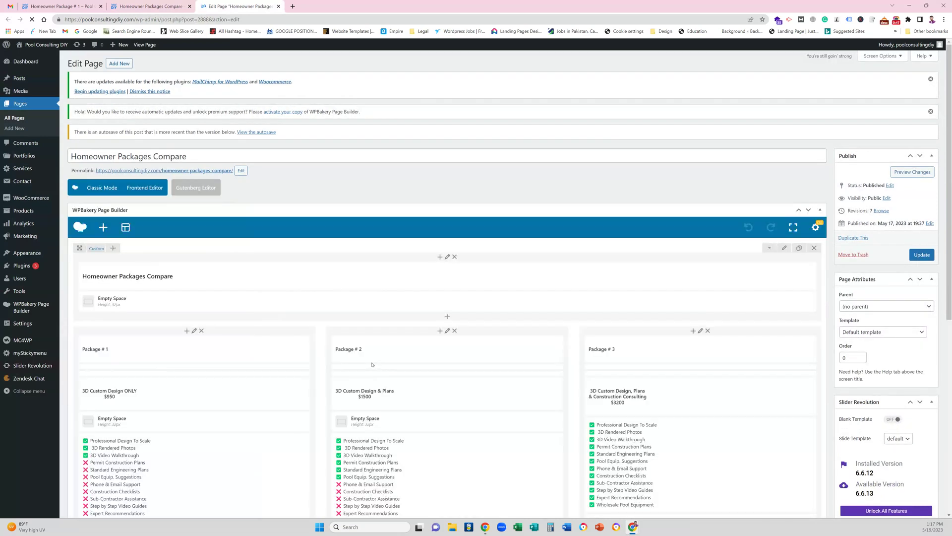
scroll(350, 336, down, 7)
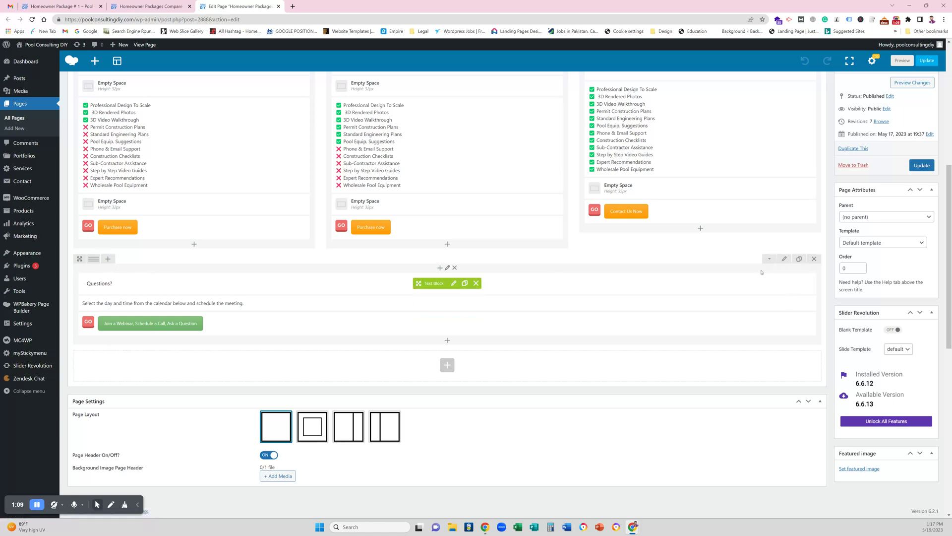
click(785, 260)
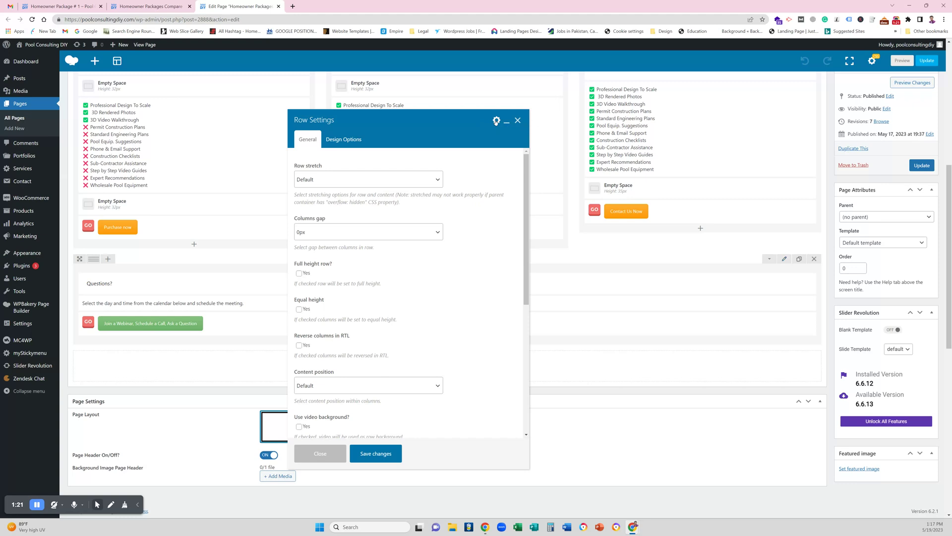
- Save the Questions row as a row template titled 'Questions Template' and close Row Settings
click(495, 124)
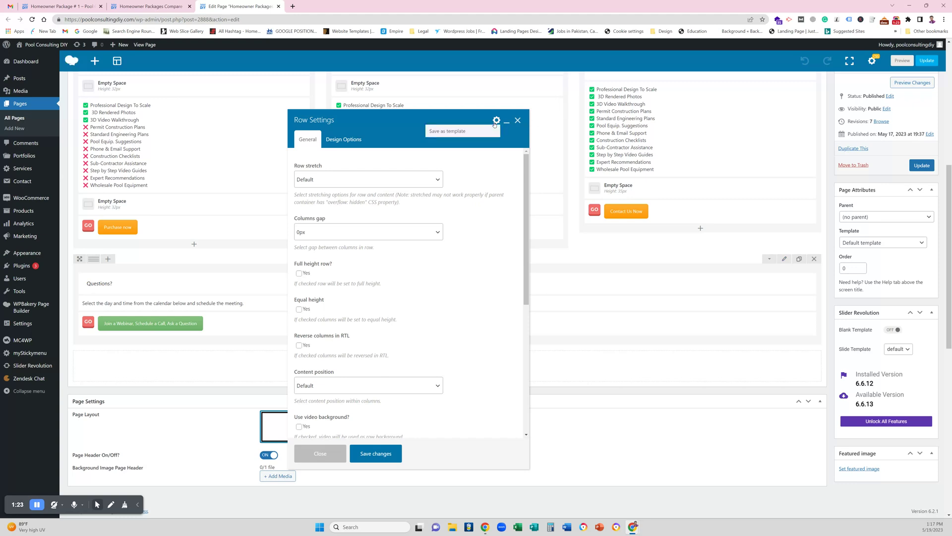
click(439, 133)
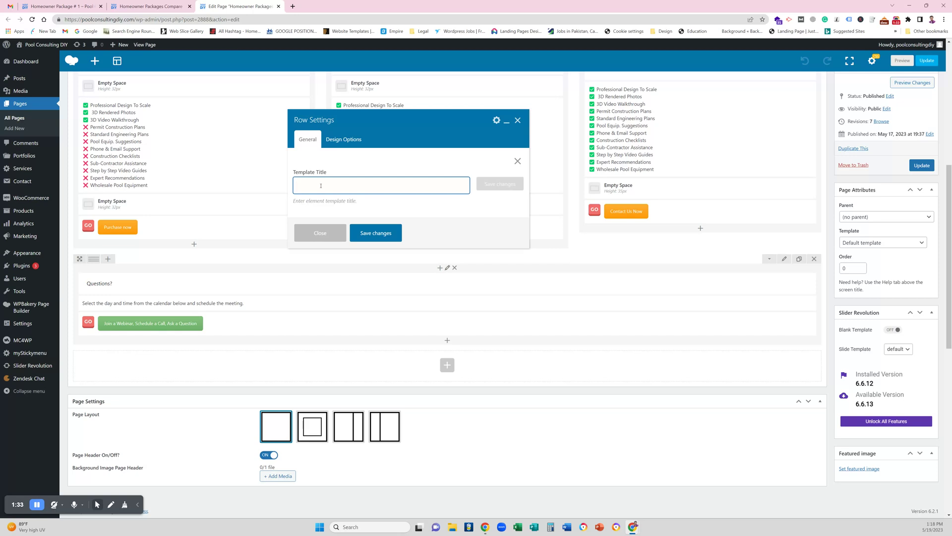
text(Qu)
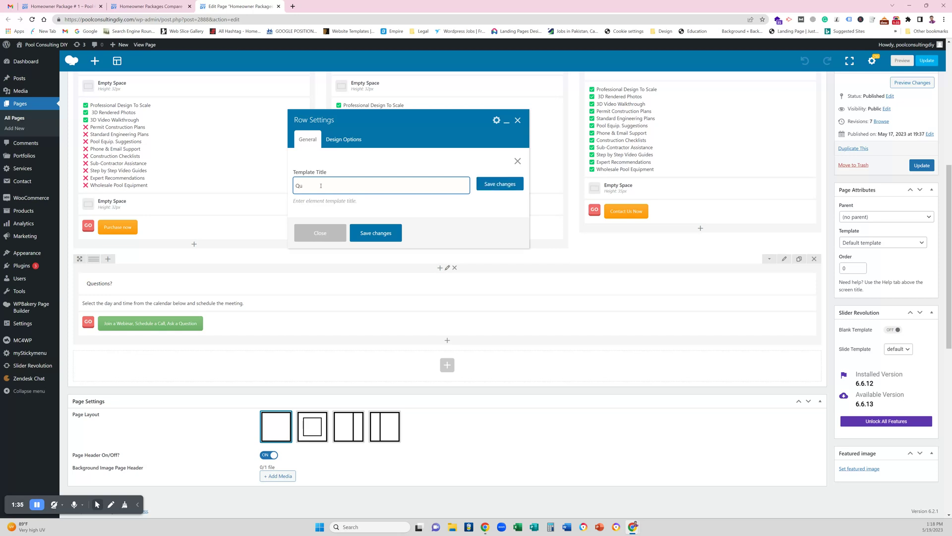
text(estions Template)
click(498, 185)
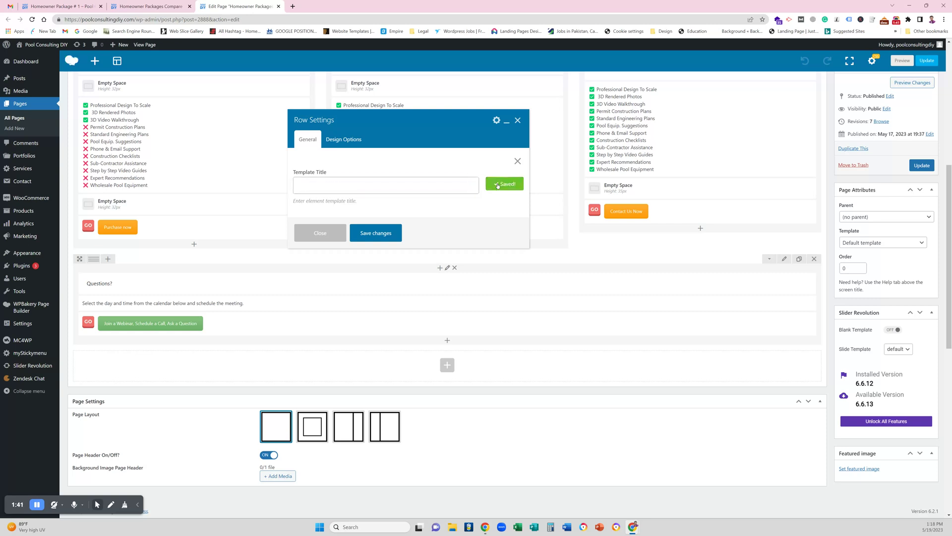
click(382, 235)
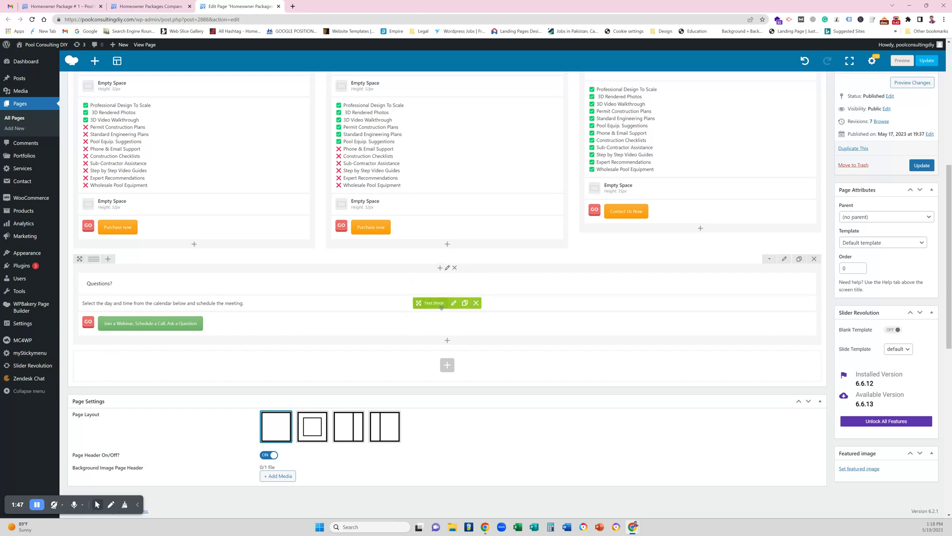
- Return to the Homeowner Package # 1 tab, reload it, and open it in the page editor
scroll(438, 309, up, 1)
scroll(438, 309, up, 10)
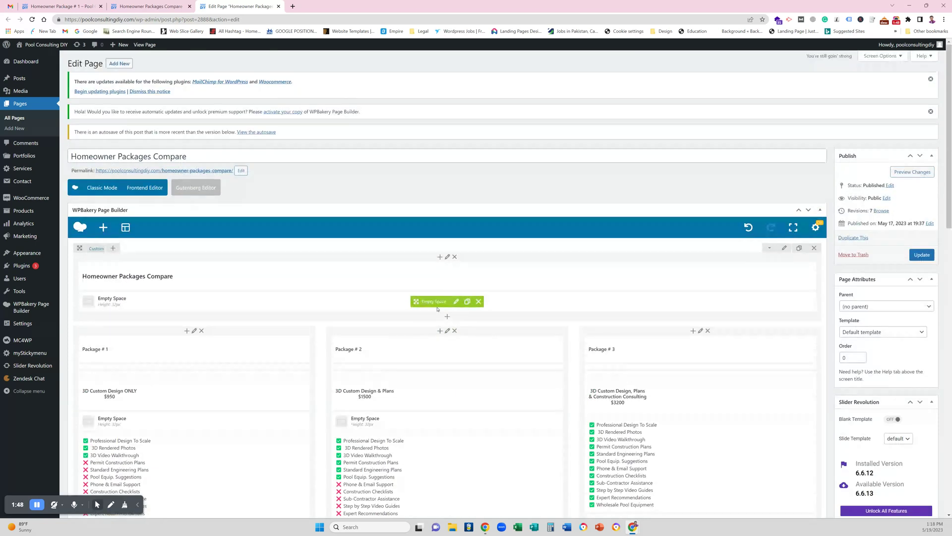
click(151, 6)
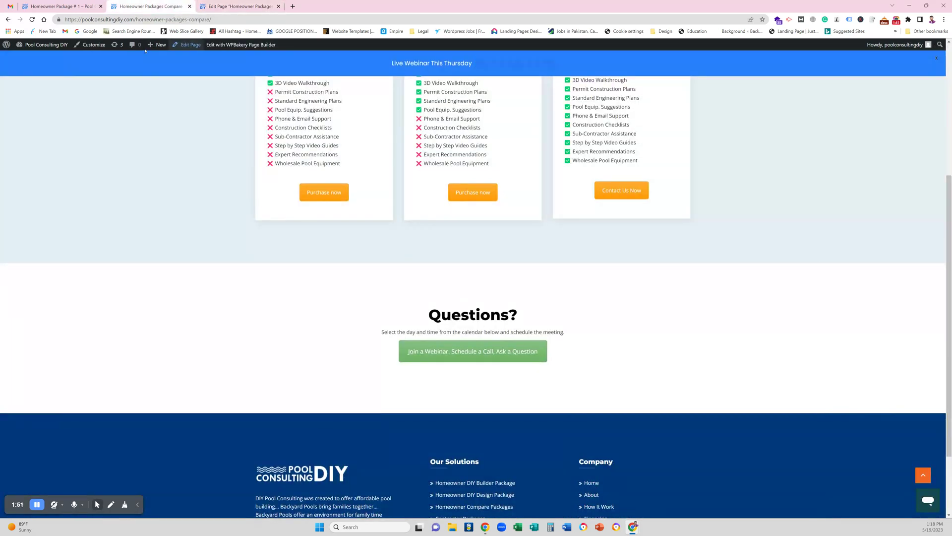
key(ctrl+shift+Tab)
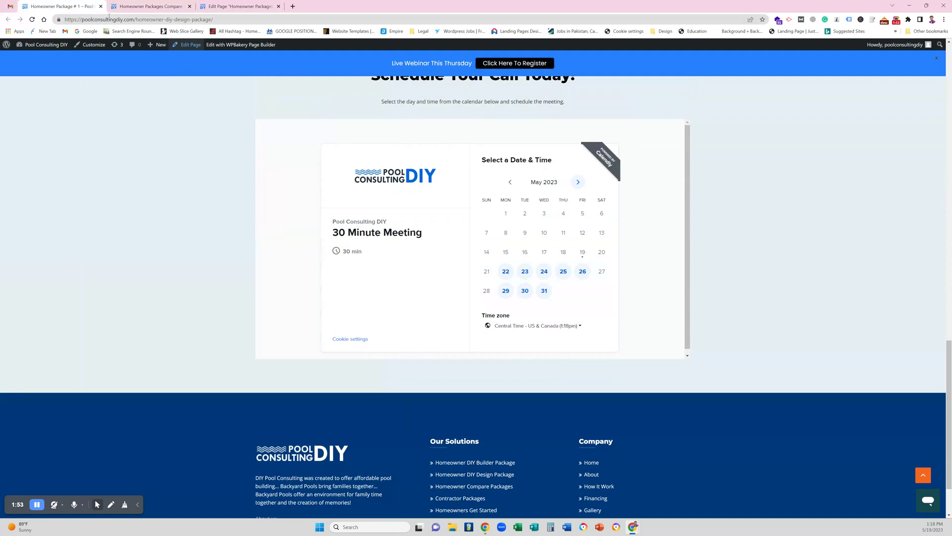
key(F5)
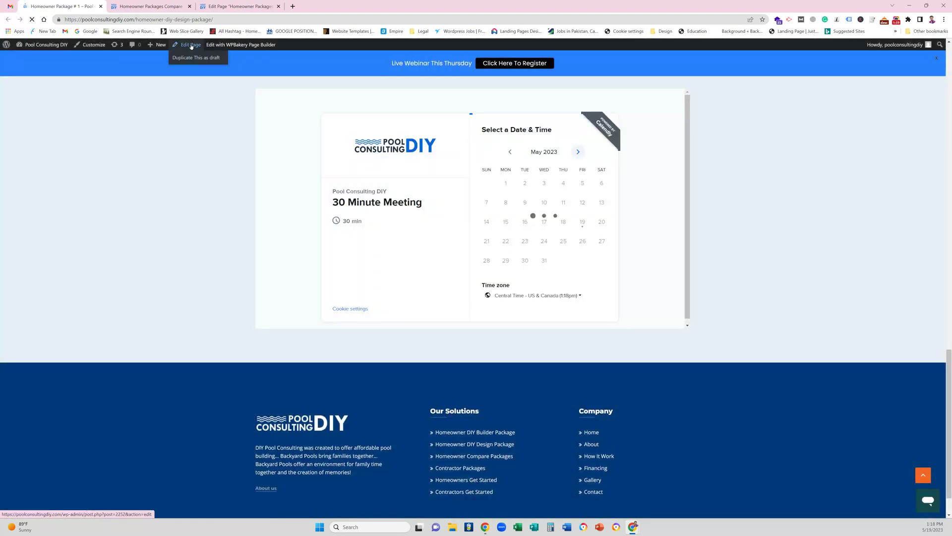
click(191, 45)
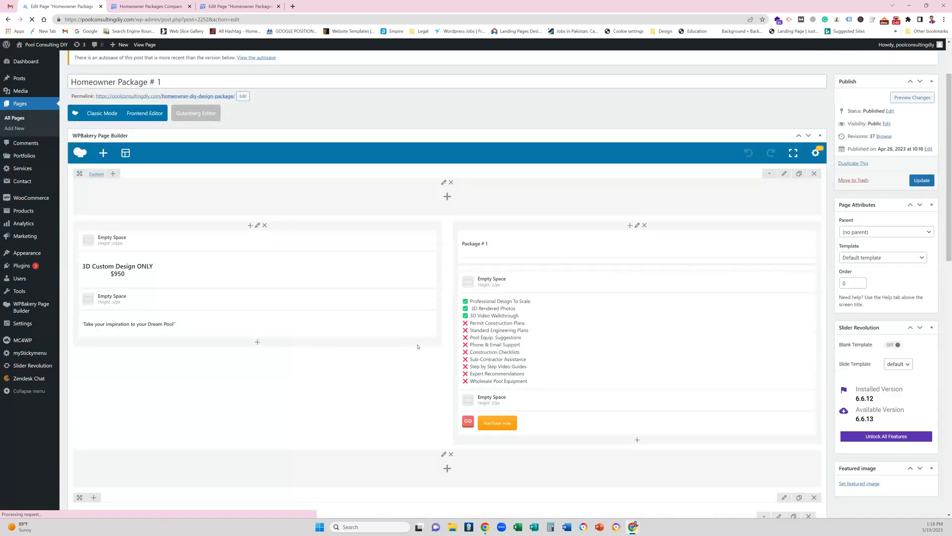
- Delete the Schedule Your Call Today! calendar row
scroll(417, 346, down, 10)
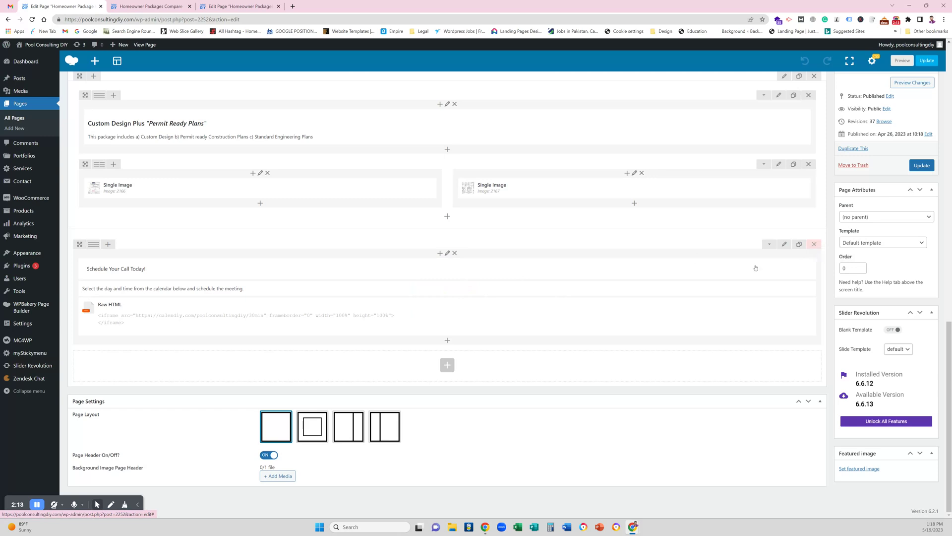
click(814, 246)
scroll(464, 317, up, 20)
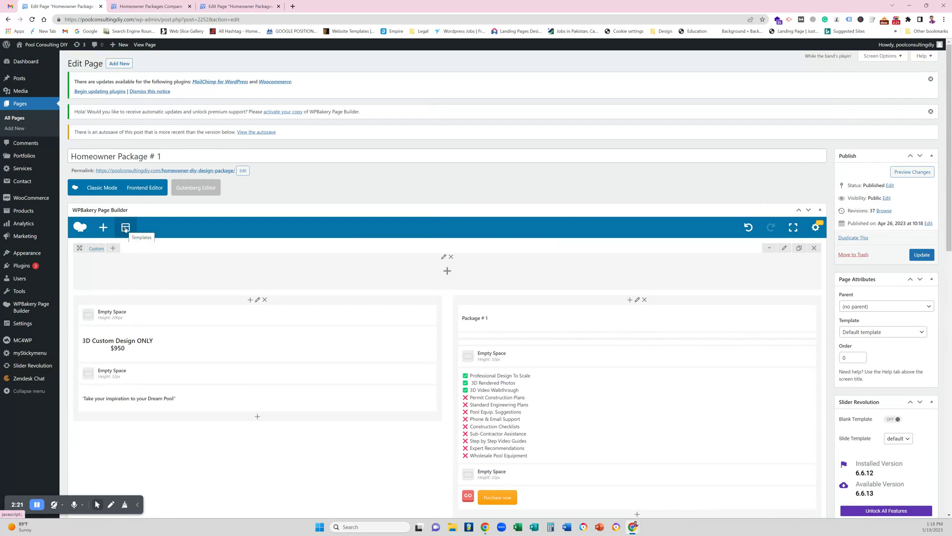
- Insert the Questions Template from My Templates at the bottom of the page
click(126, 228)
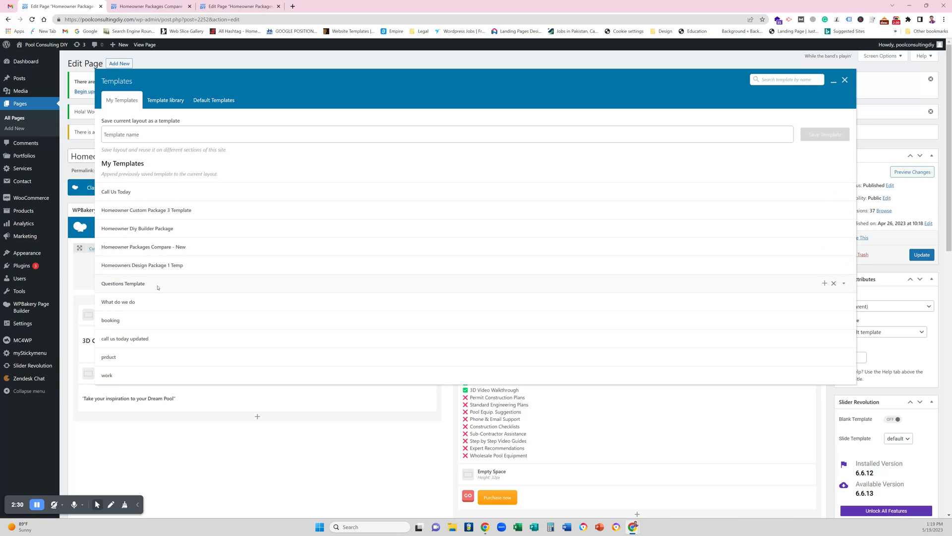
click(825, 284)
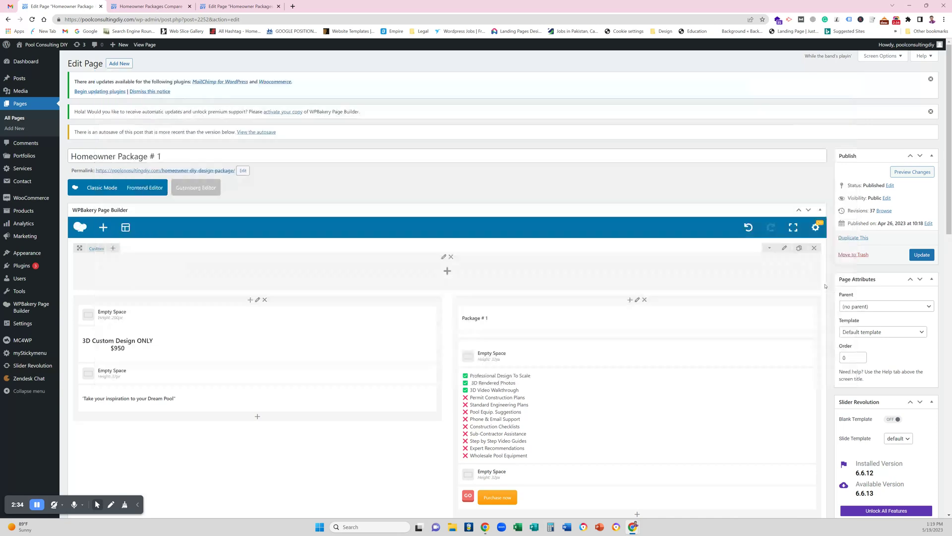
scroll(425, 200, down, 15)
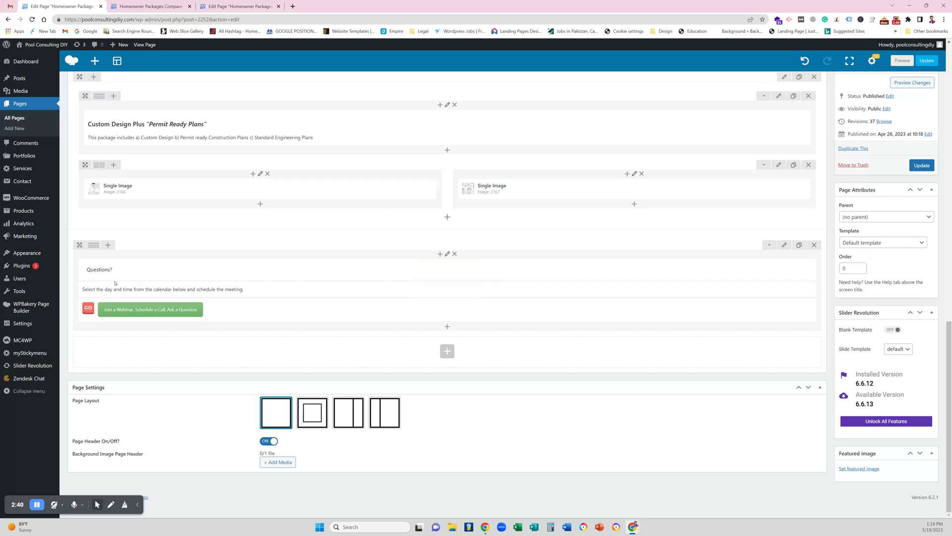
- Update the Homeowner Package # 1 page, cross-check the compare page, then open its live view
click(921, 166)
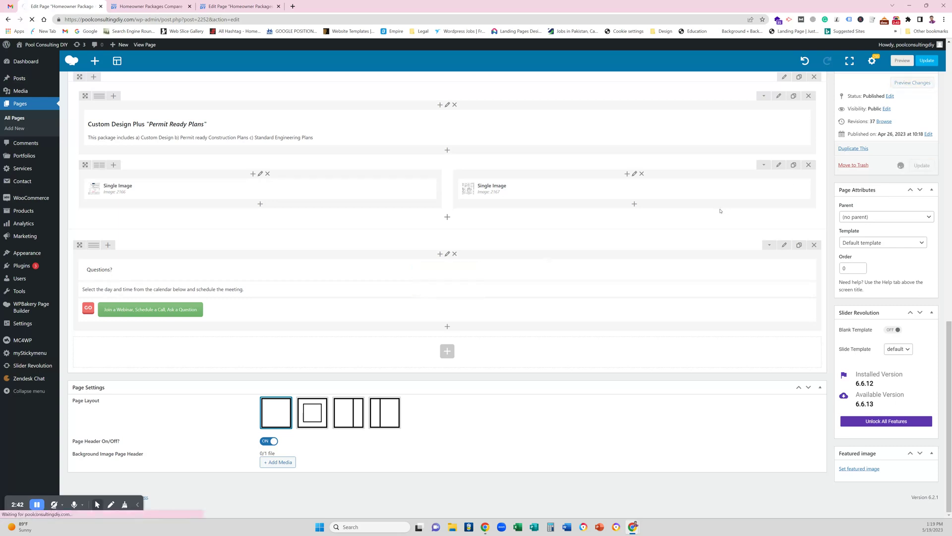
click(148, 6)
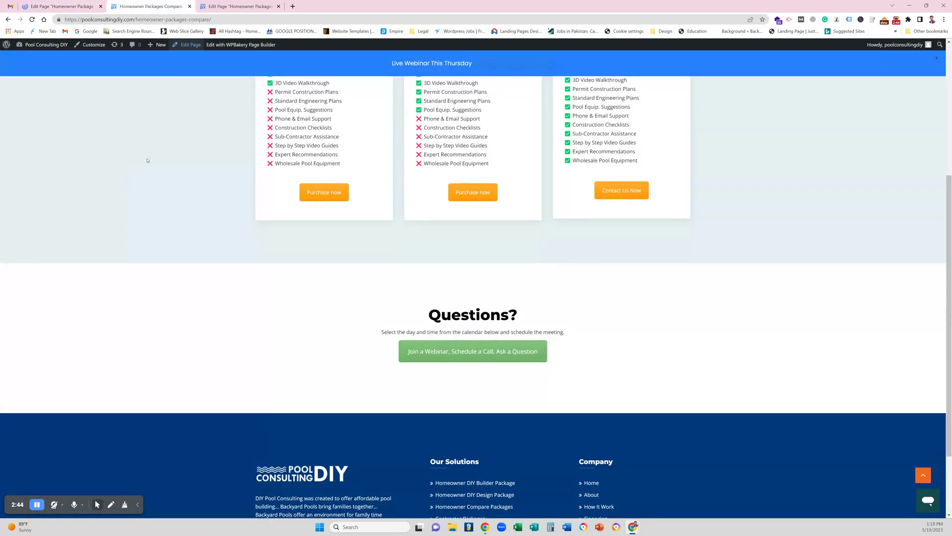
click(238, 6)
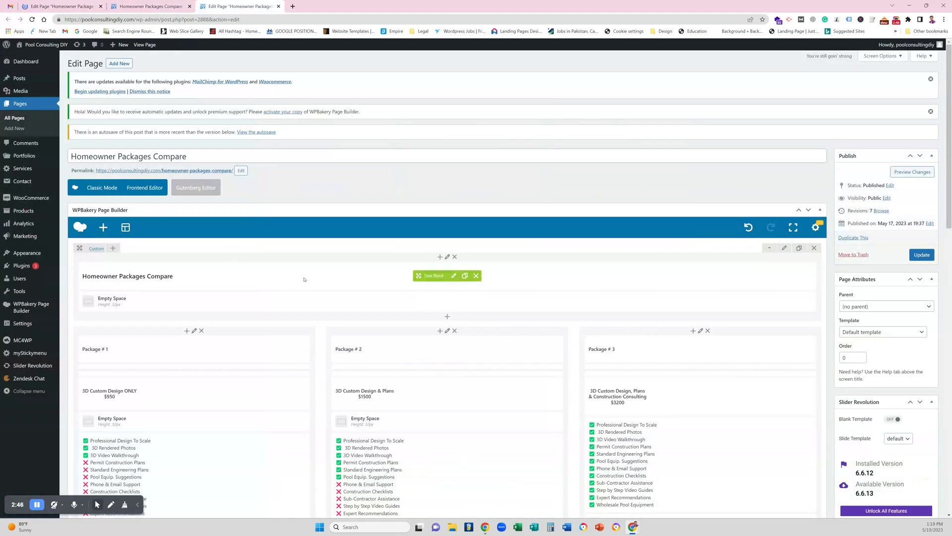
scroll(304, 279, down, 10)
scroll(236, 273, up, 3)
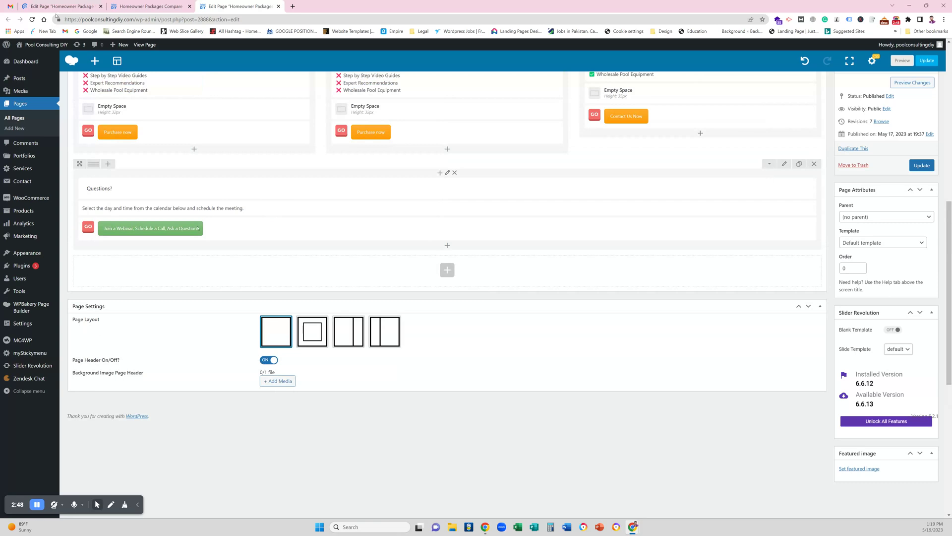
click(57, 6)
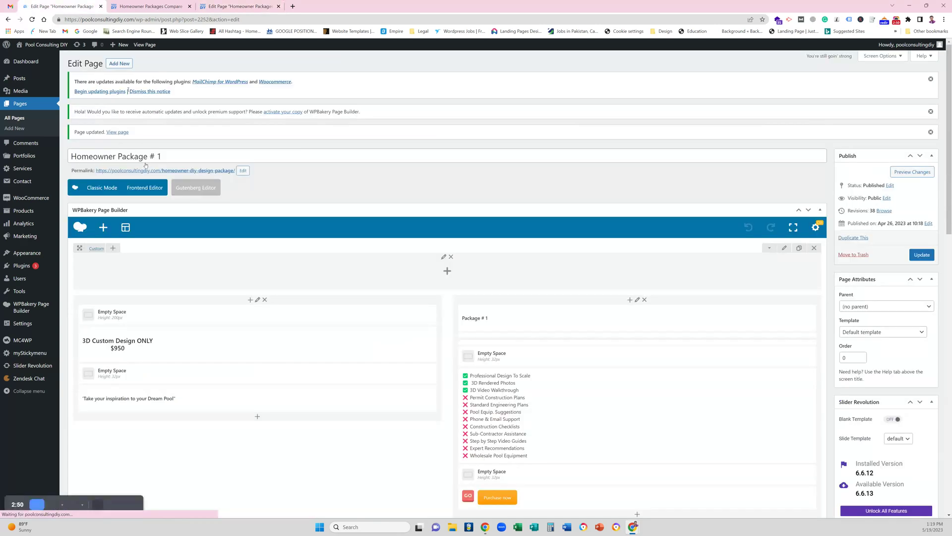
middle_click(145, 44)
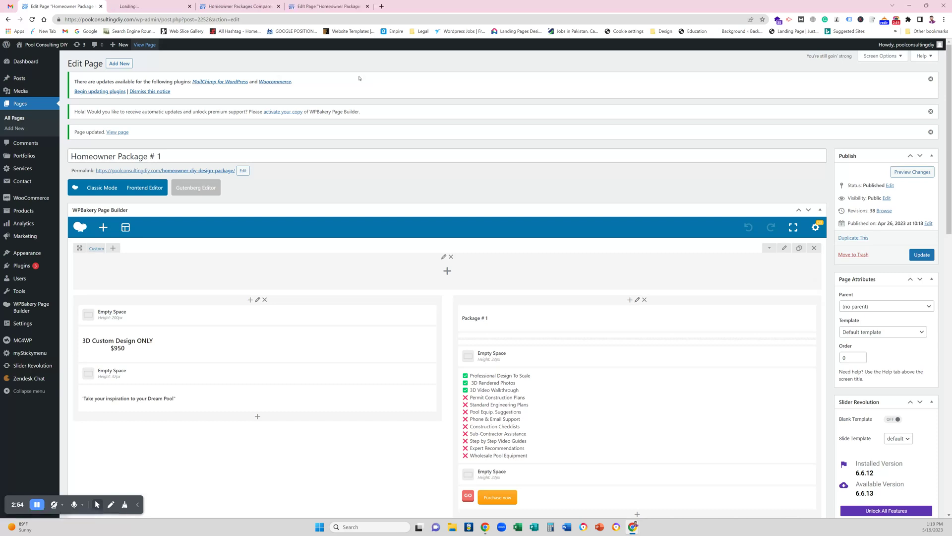